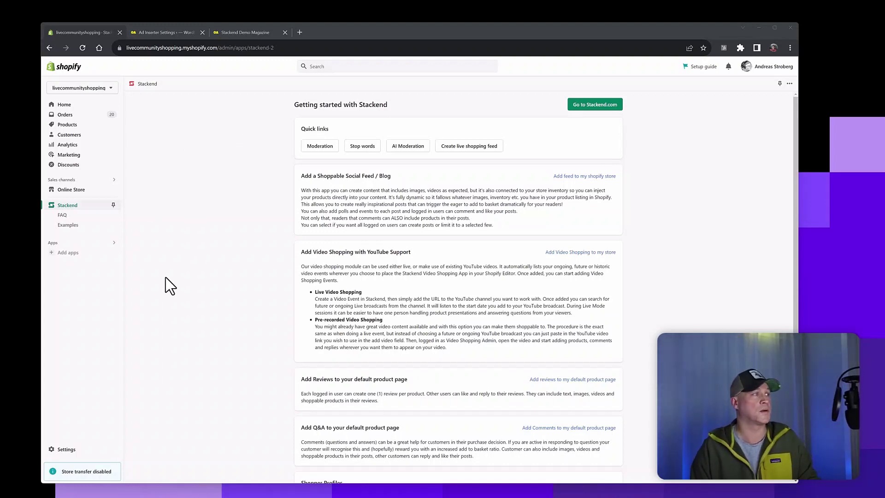
- Look over the demo magazine site and the Ad Inserter settings, ending at the Stackend app in Shopify
click(247, 32)
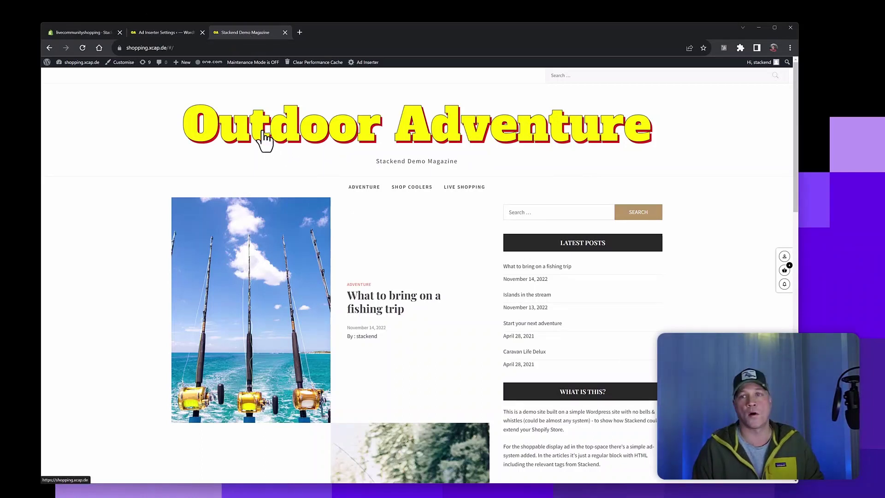
click(173, 32)
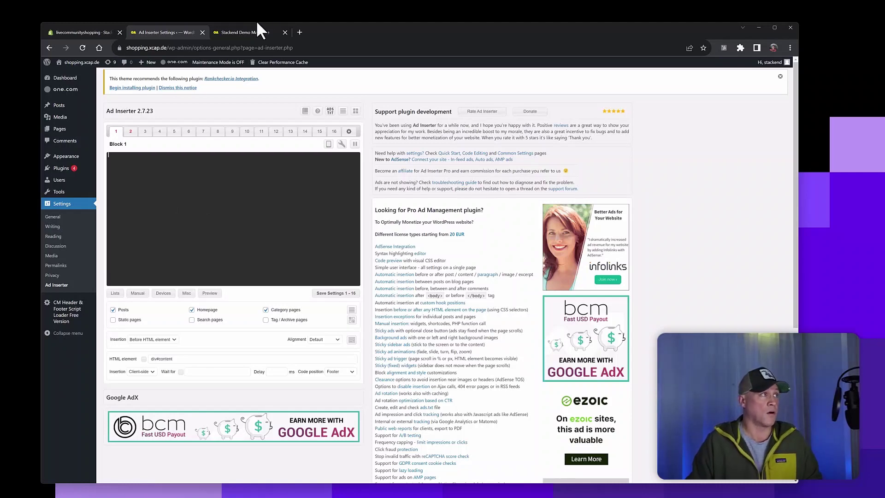
click(94, 31)
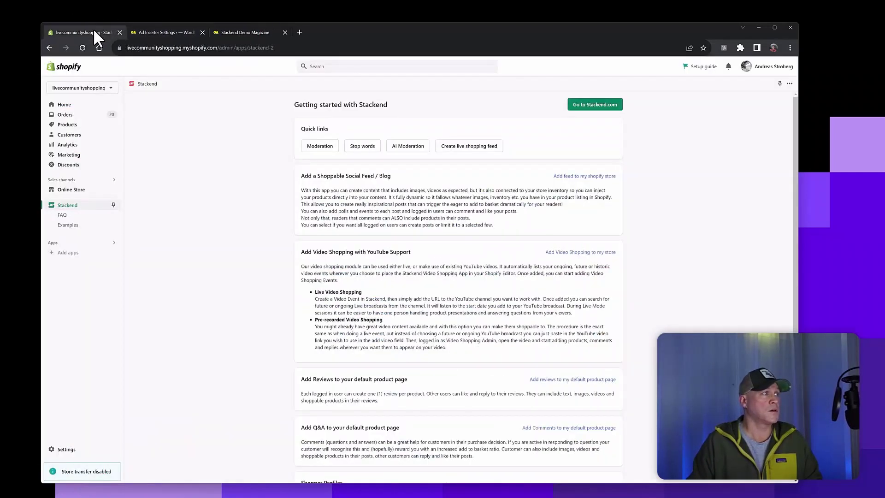
- Review the stack's general settings on Stackend.com and open its annons page for editing
click(592, 106)
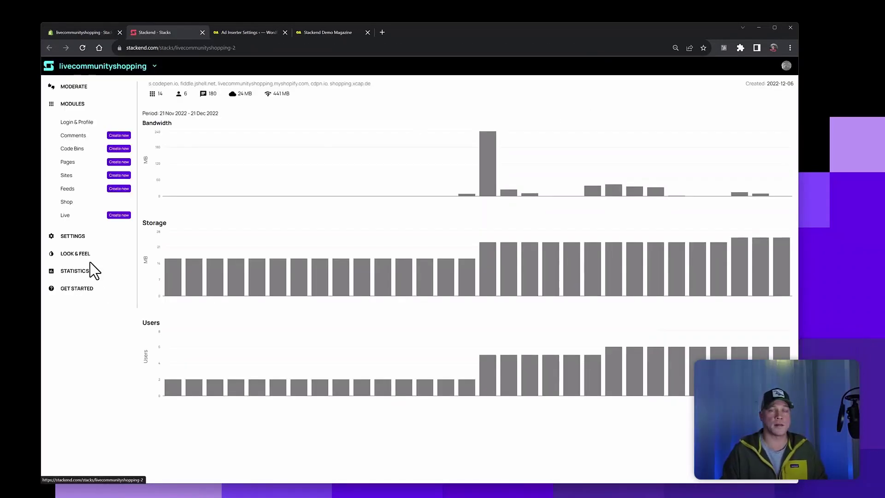
click(86, 243)
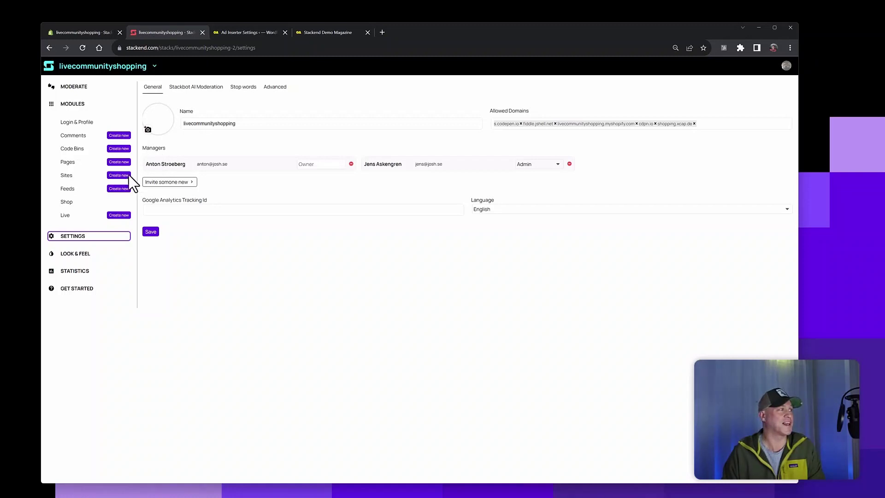
click(77, 162)
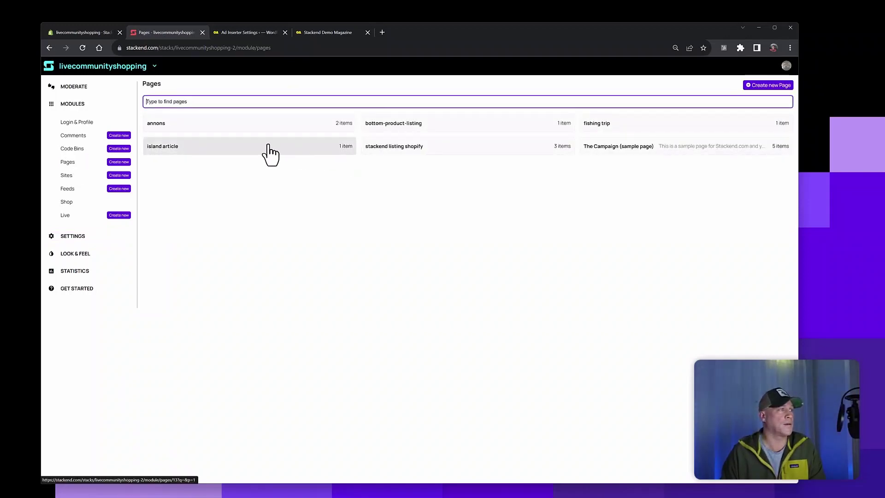
click(230, 127)
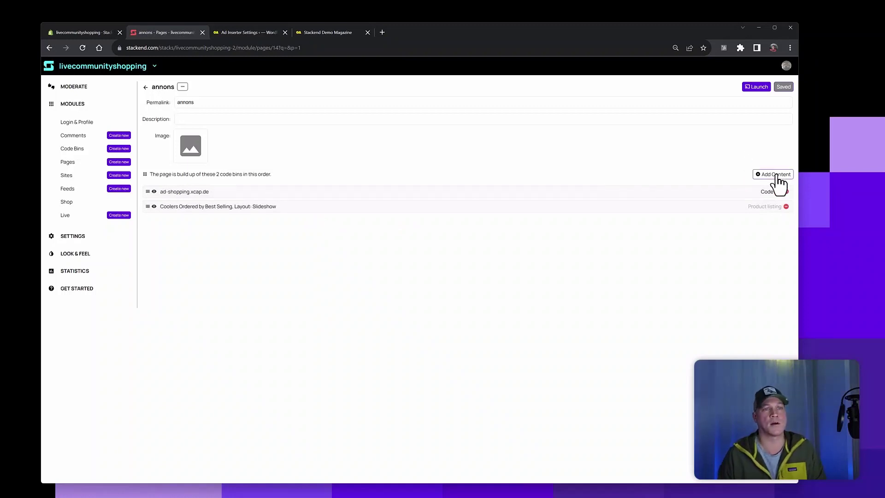
- Start adding shop content to the annons page as a Product listing with product type Coolers
click(776, 174)
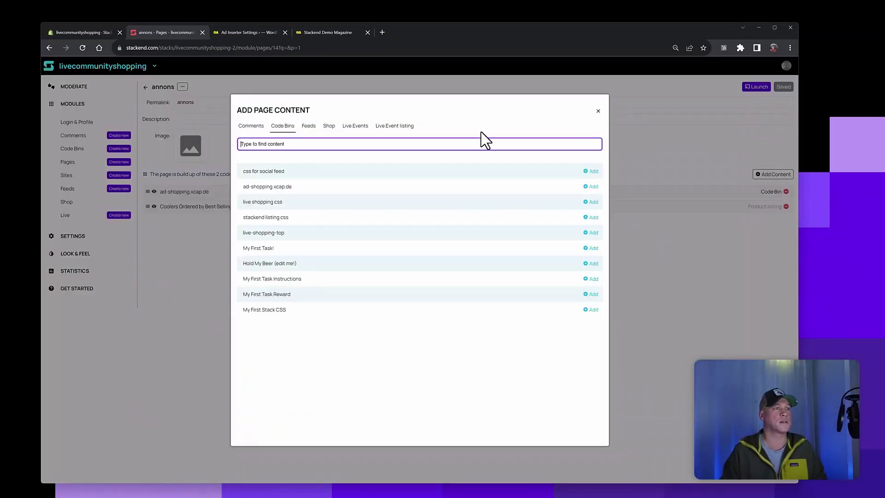
click(329, 129)
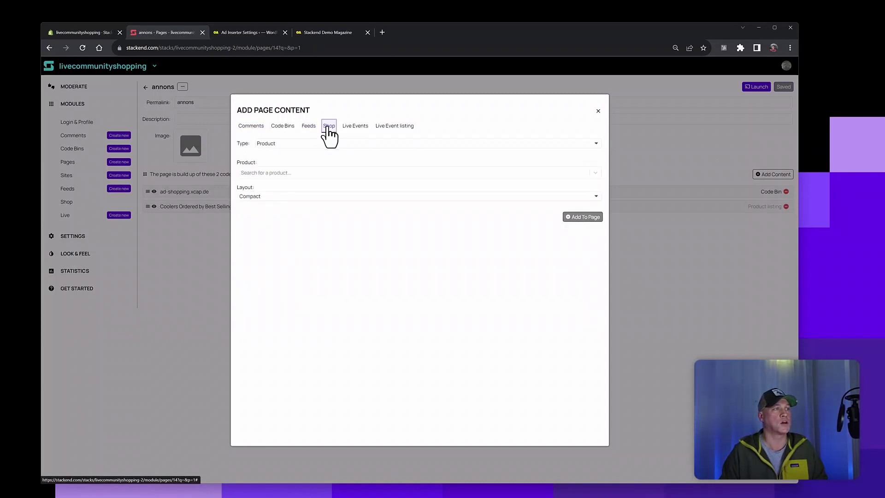
click(295, 144)
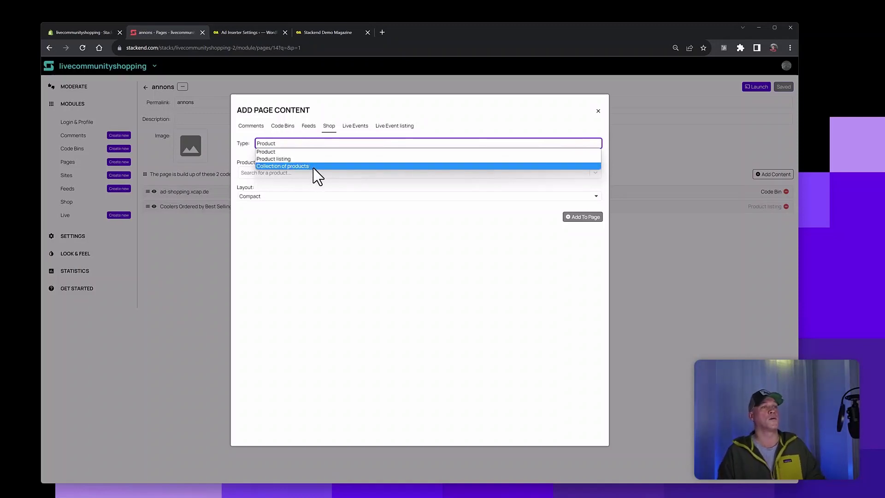
click(290, 158)
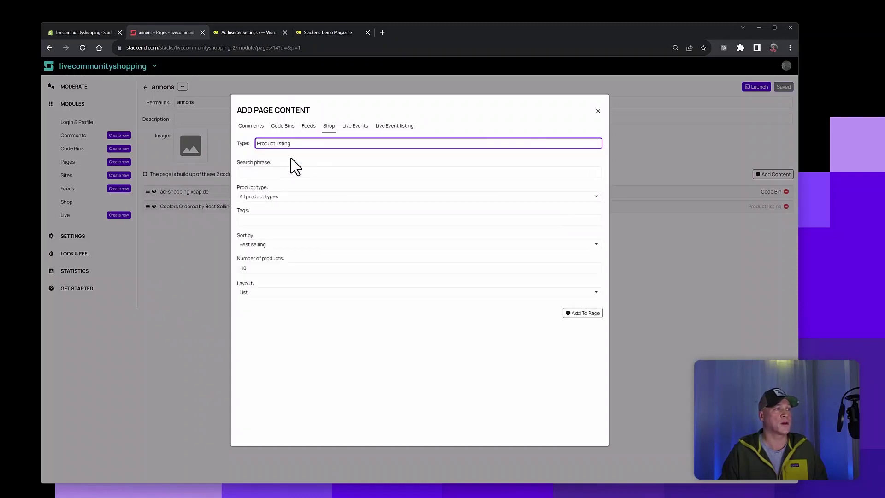
click(279, 196)
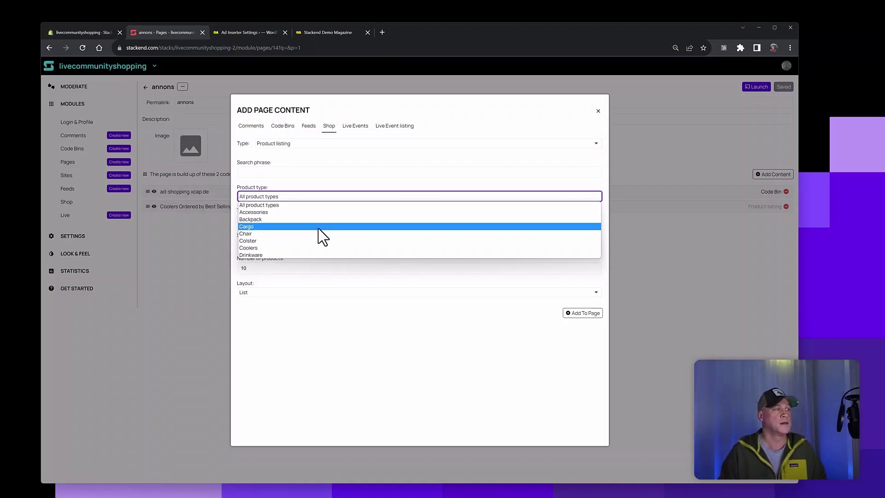
click(296, 248)
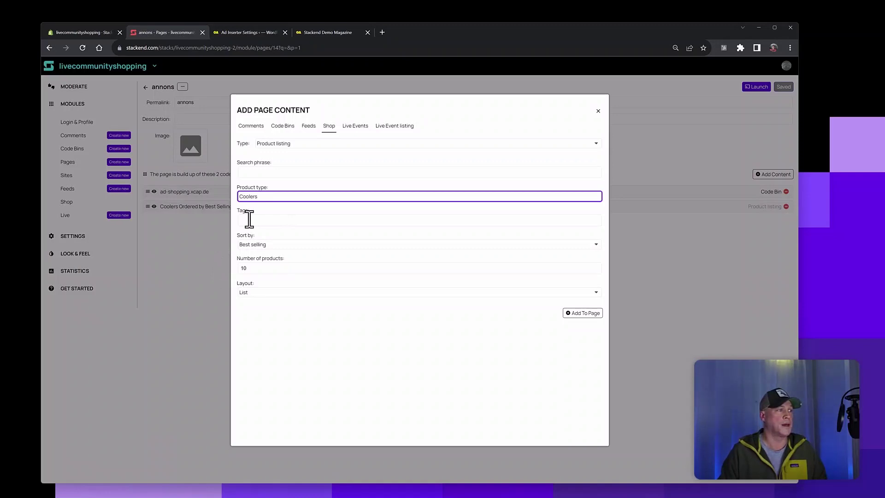
- Review the listing's tags and sort options, and set its layout to Slideshow
click(250, 221)
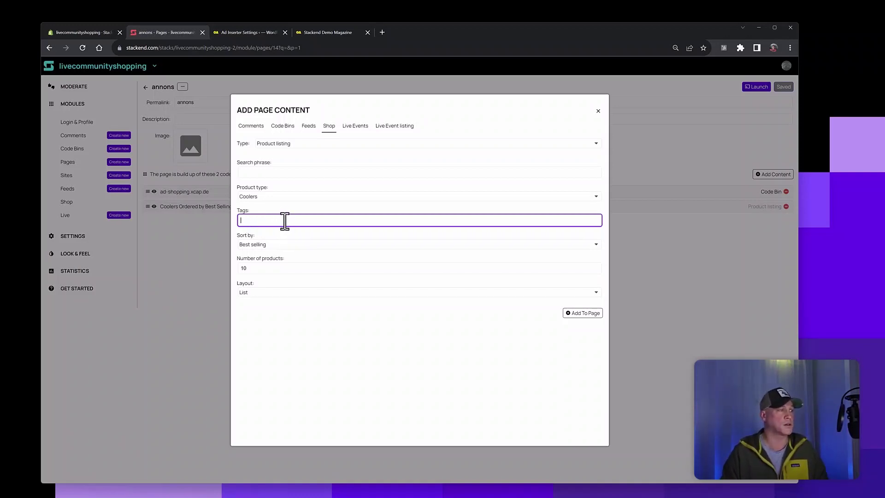
click(282, 246)
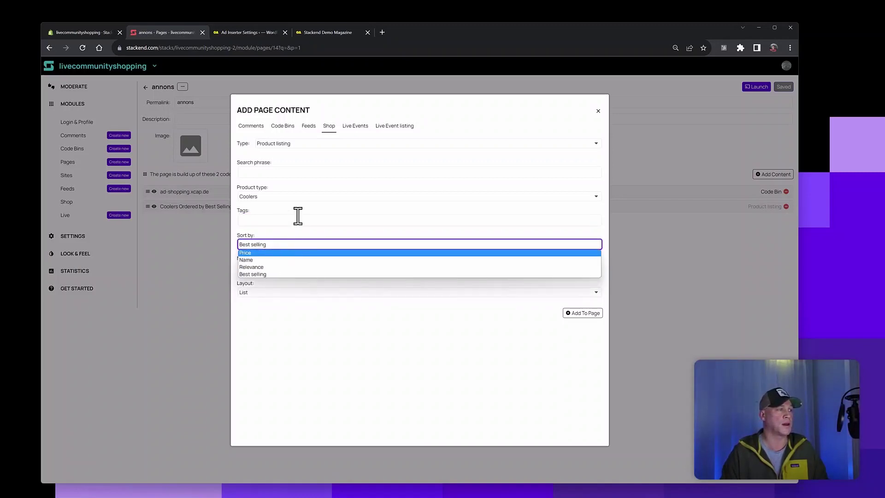
click(297, 215)
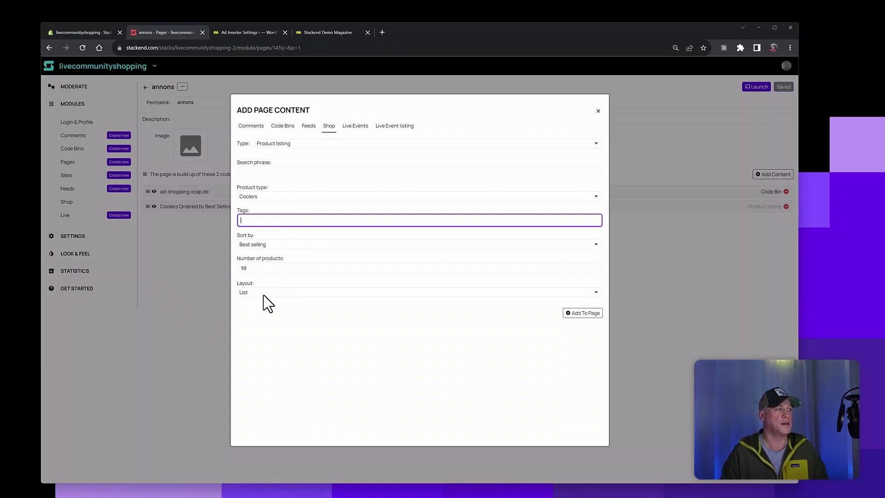
click(277, 293)
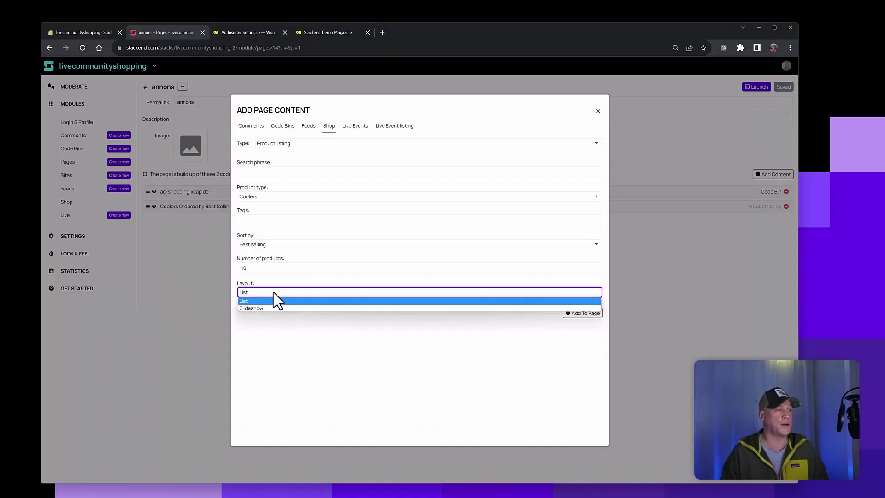
click(281, 284)
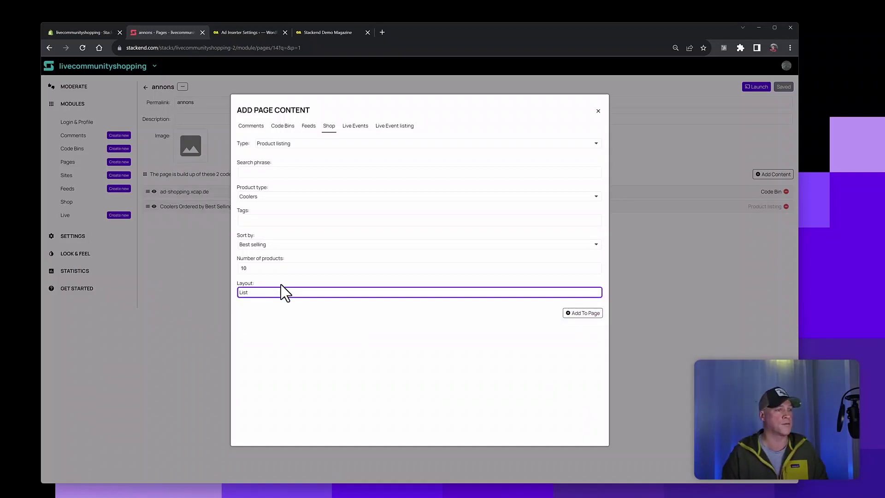
click(426, 292)
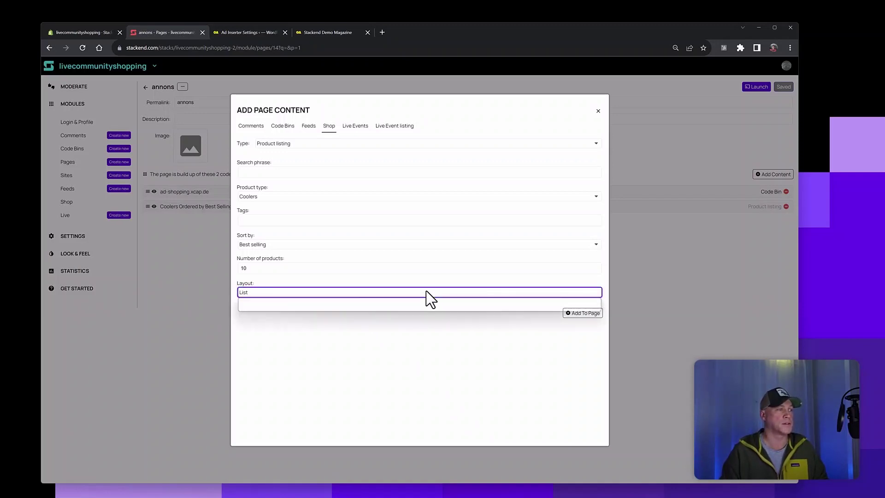
click(425, 307)
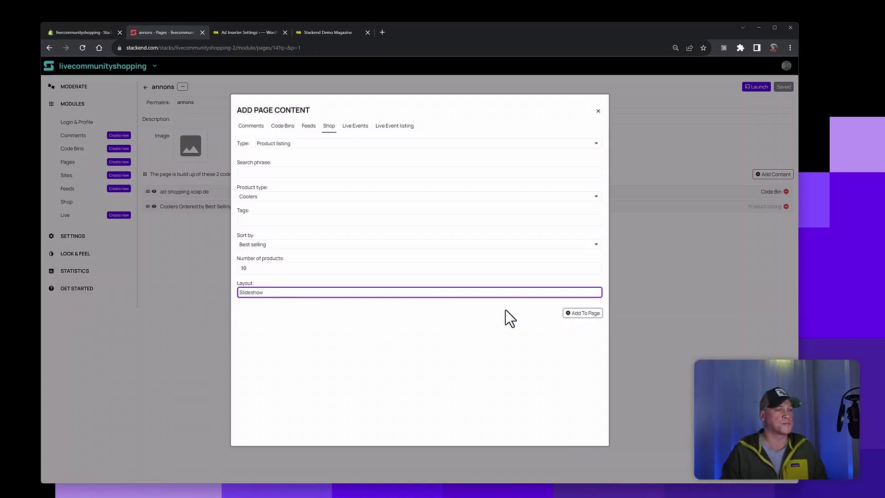
- Add the configured Coolers listing to the annons page and remove that duplicate entry again
click(583, 313)
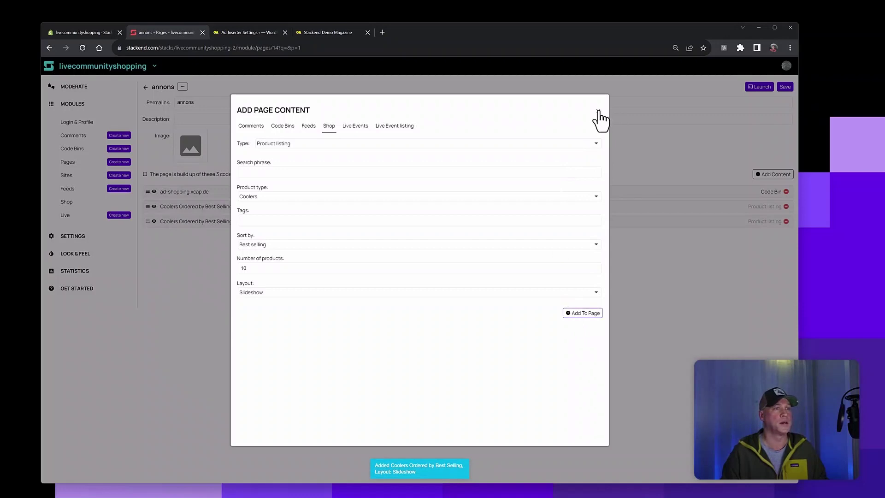
click(599, 113)
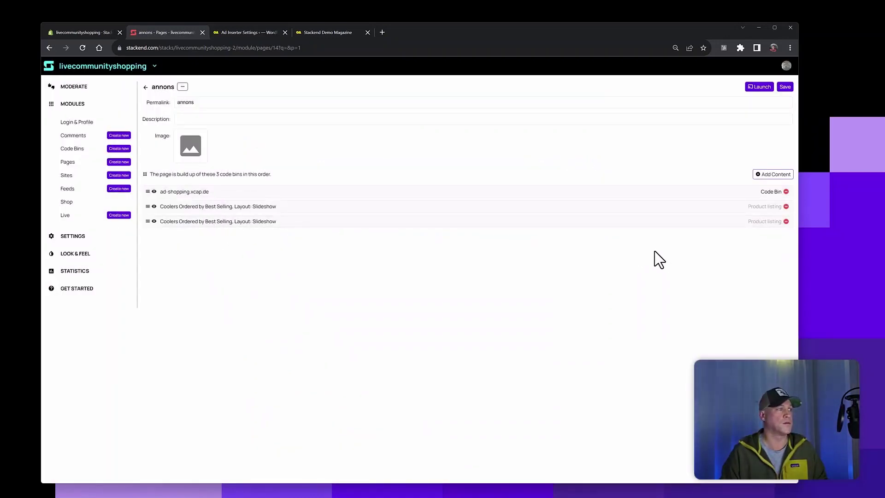
click(786, 222)
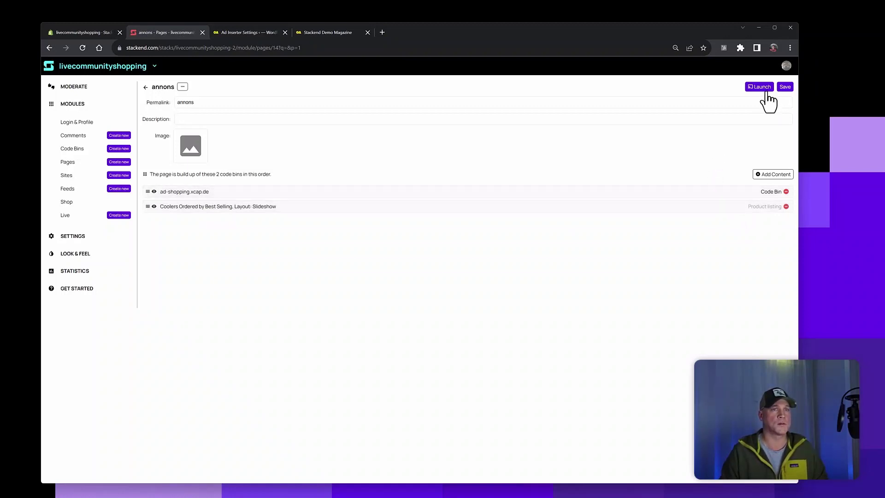
- Copy the Stackend head script from the annons page's launch codes and paste it into Ad Inserter's Block 1
click(767, 91)
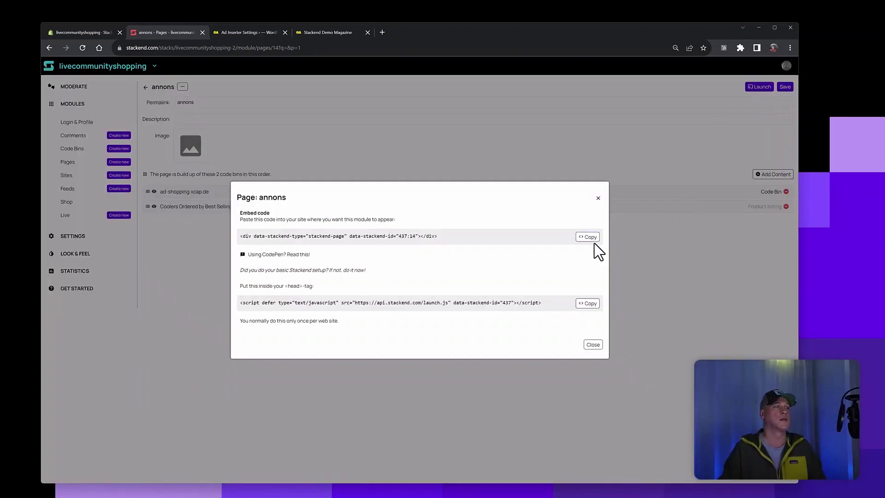
click(589, 239)
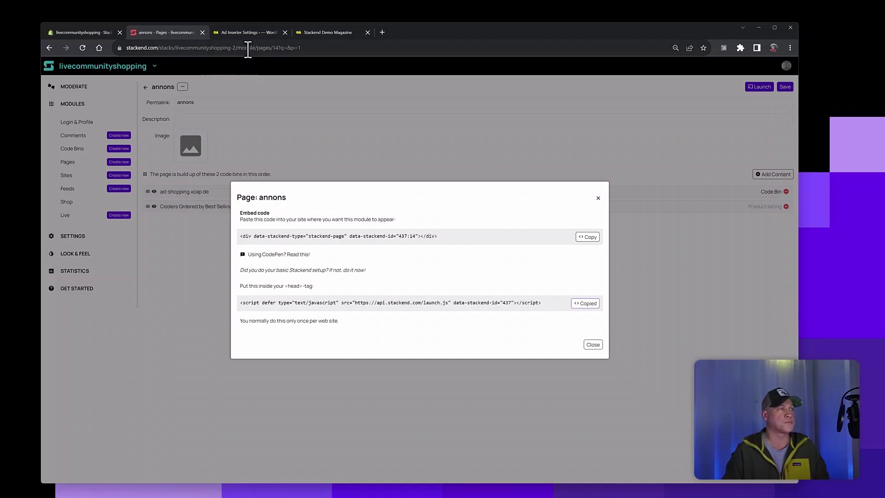
click(242, 31)
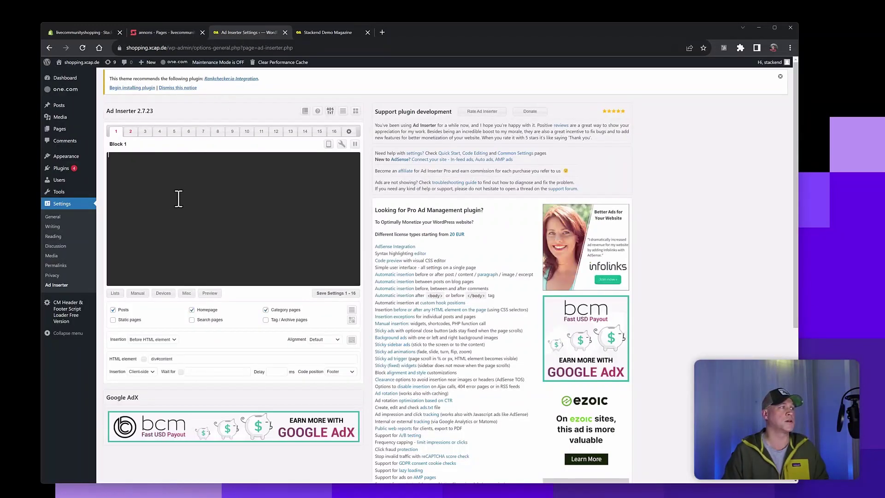
key(ctrl+v)
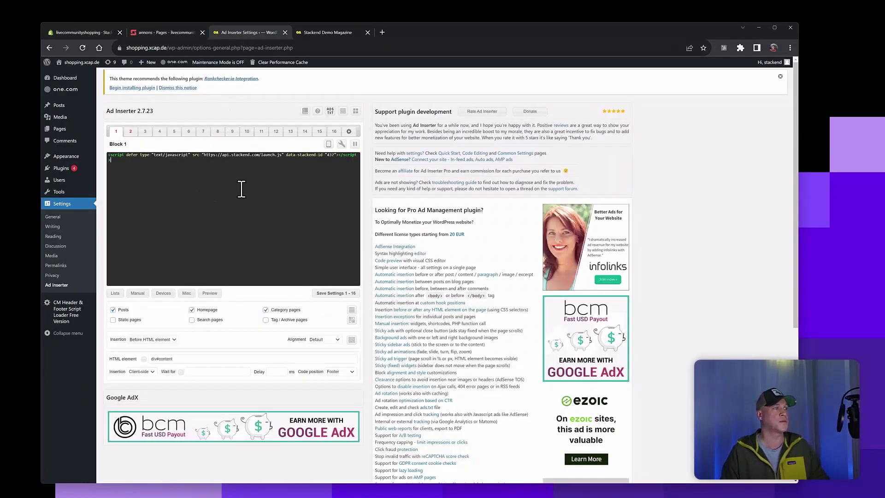
- Copy the annons page's embed div from Stackend and paste it below the script in Ad Inserter's Block 1
click(158, 31)
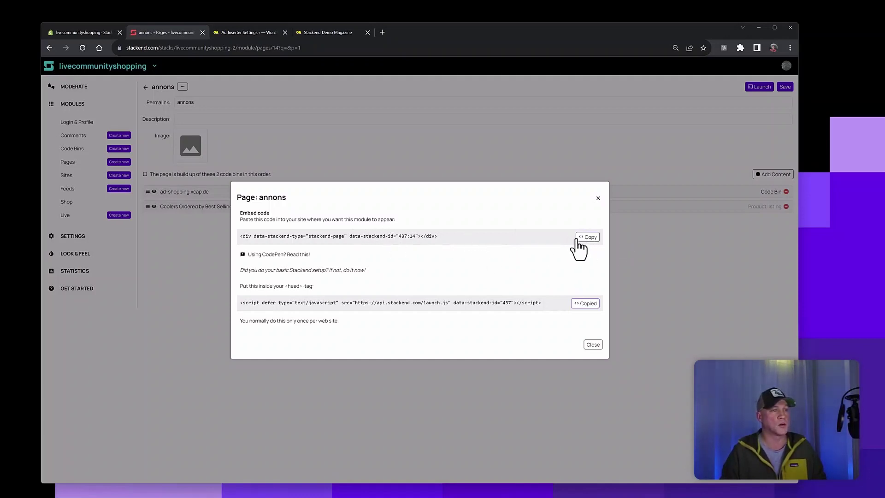
click(577, 238)
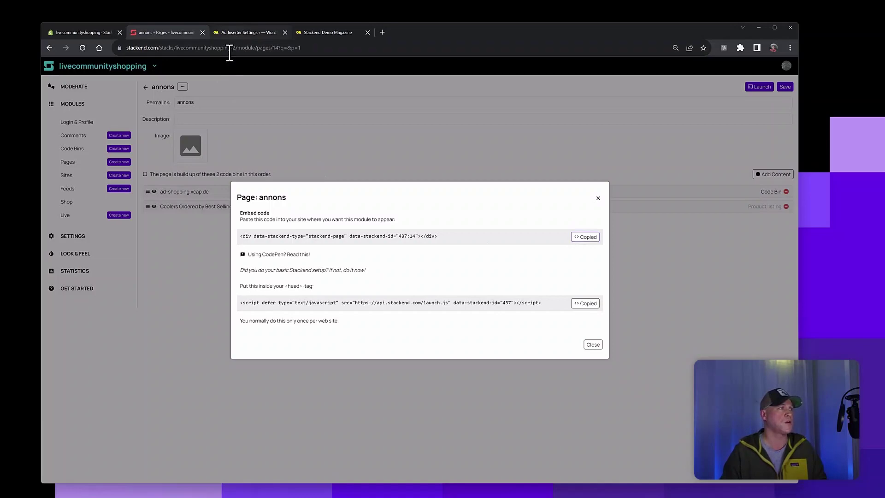
key(ctrl+Tab)
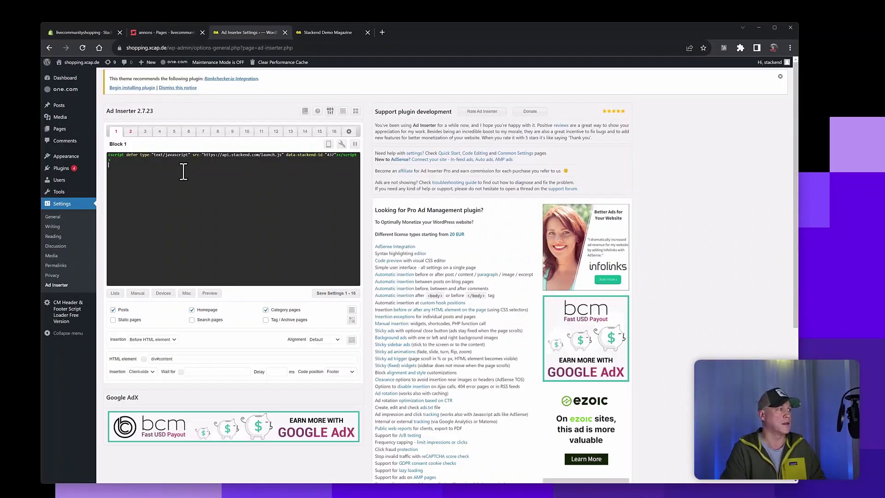
key(ctrl+v)
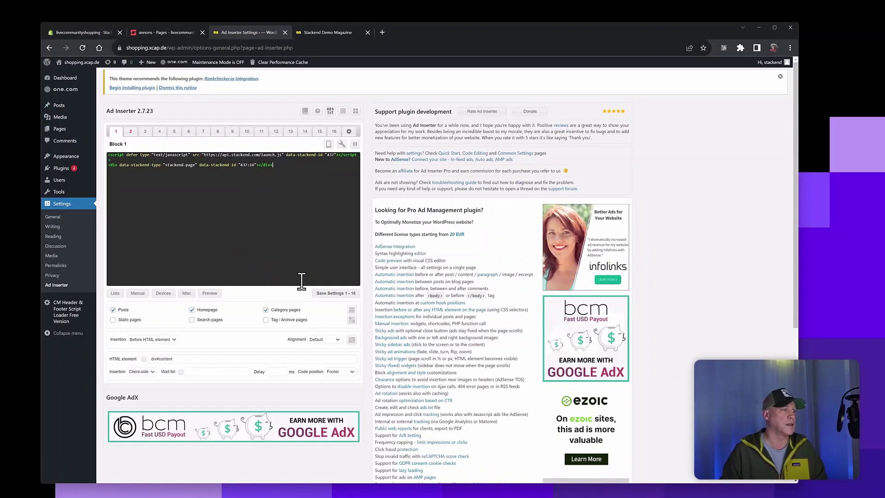
- Save the Ad Inserter block settings and switch to the Stackend Demo Magazine site
click(336, 32)
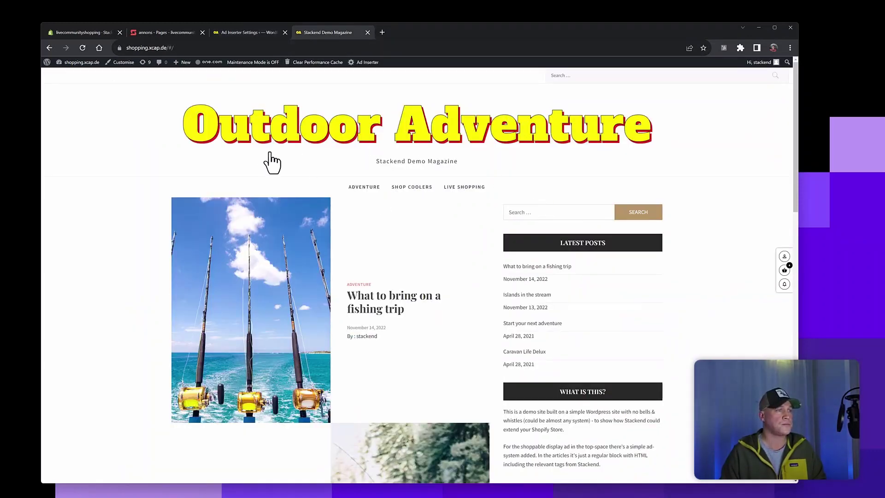
click(255, 33)
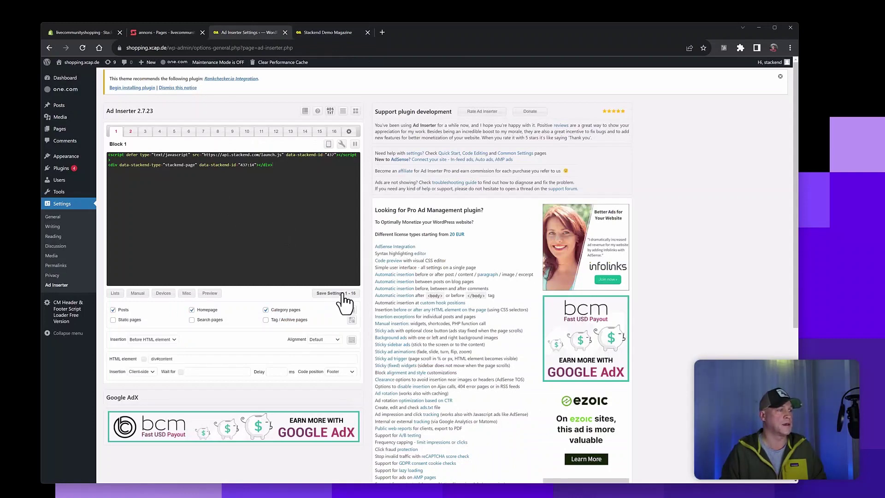
click(343, 295)
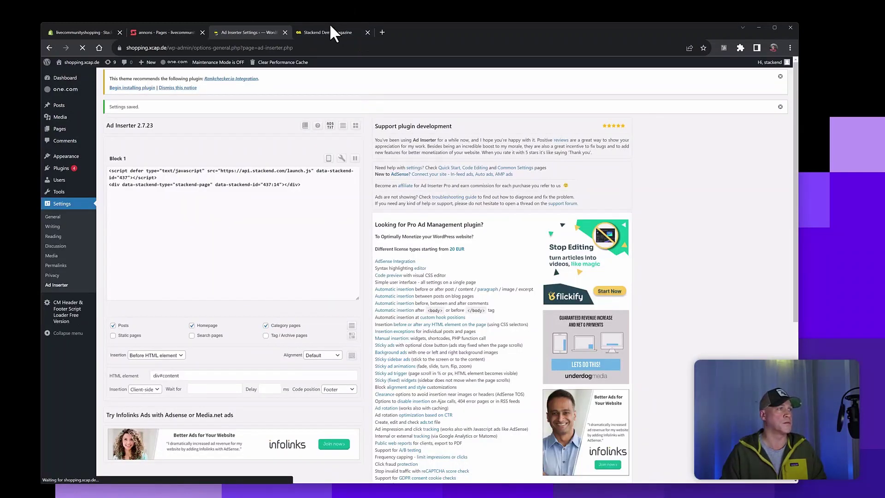
click(331, 33)
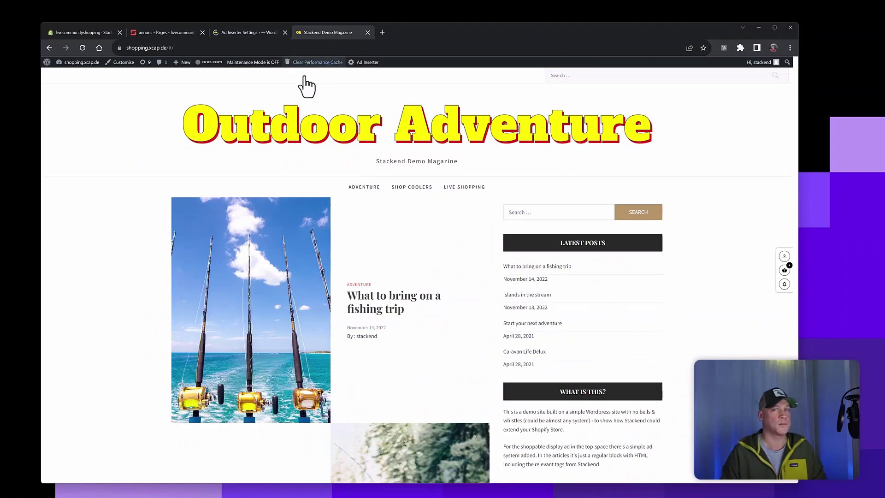
- Clear the magazine site's CDN cache and advance the YETI product slideshow ad to the 1.8 Kg Ice Pack
mouse_move(315, 64)
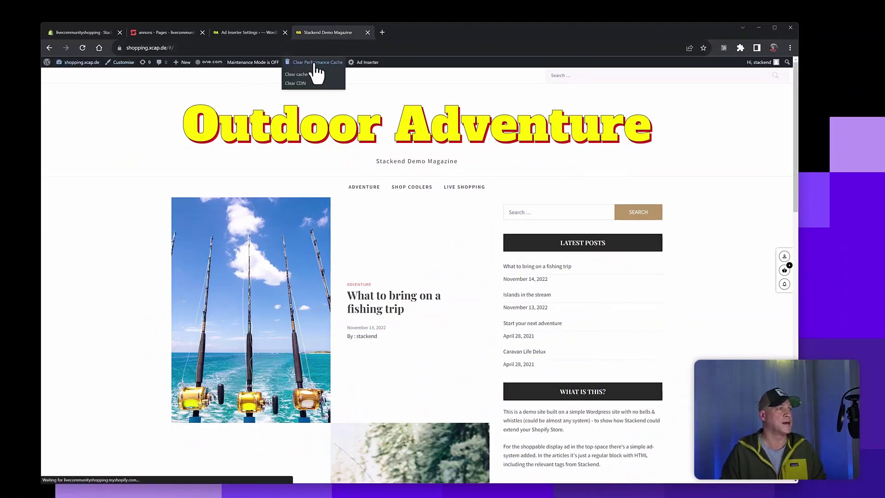
click(318, 83)
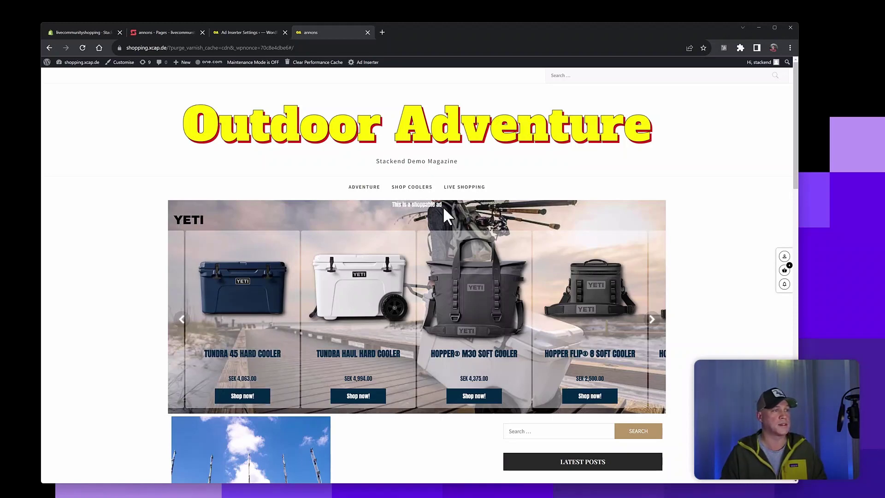
click(652, 320)
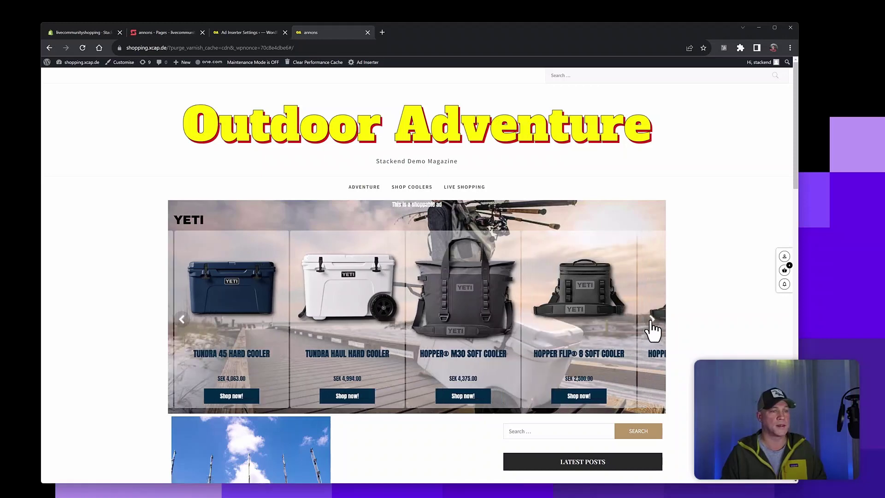
click(652, 320)
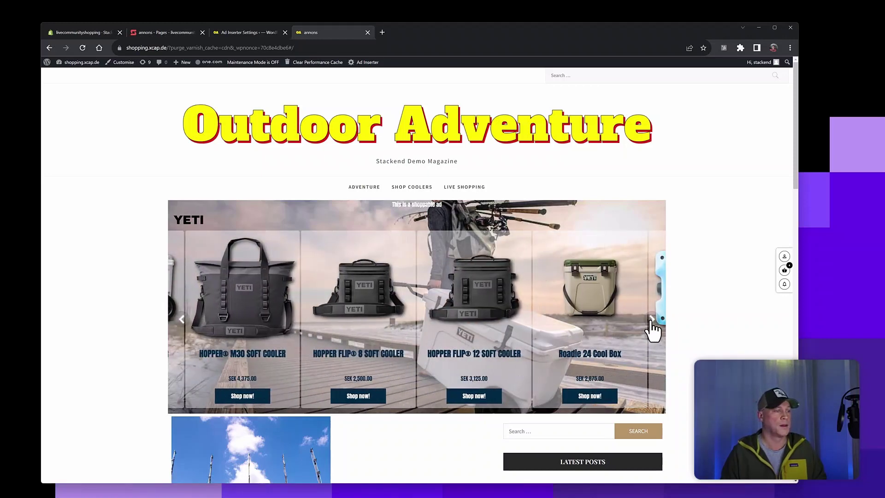
click(652, 320)
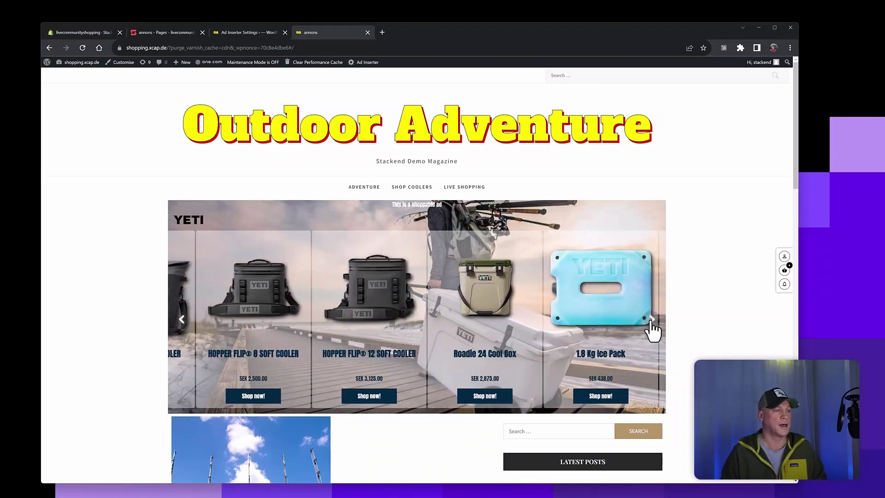
- View the Roadie 24 Cool Box details from the ad and add the charcoal Hopper Flip 12 Soft Cooler to the cart
click(474, 304)
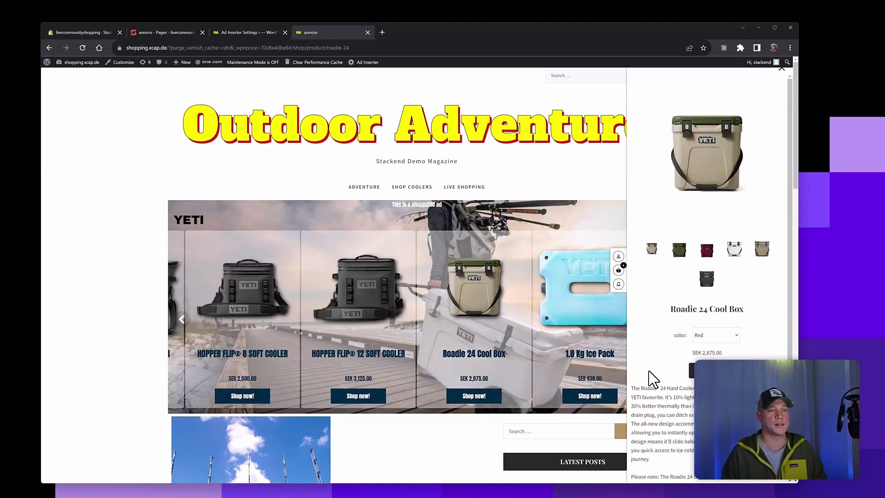
key(Escape)
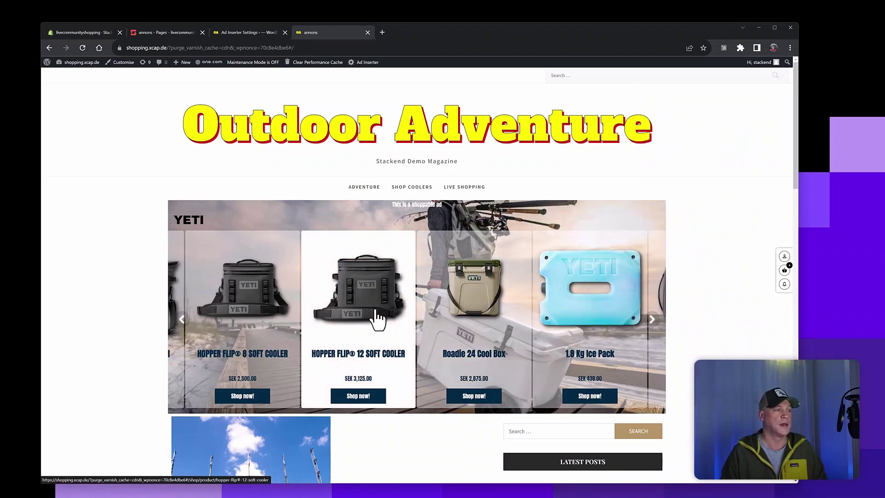
click(376, 312)
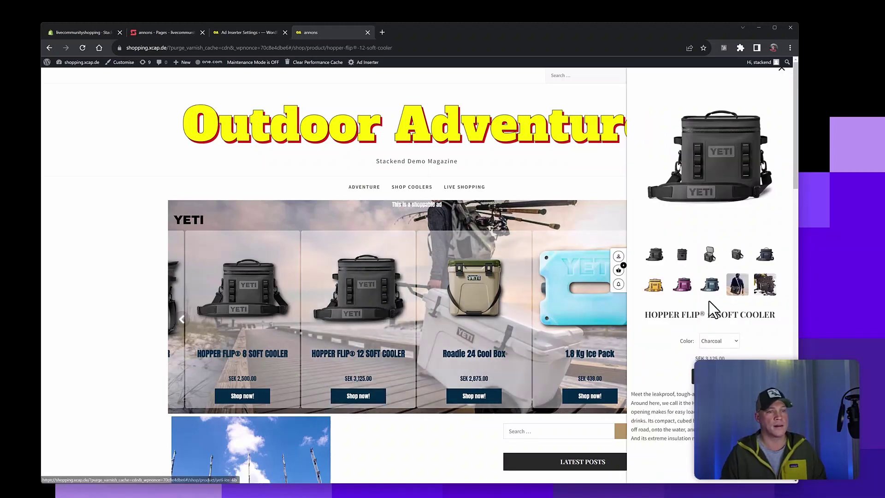
click(720, 353)
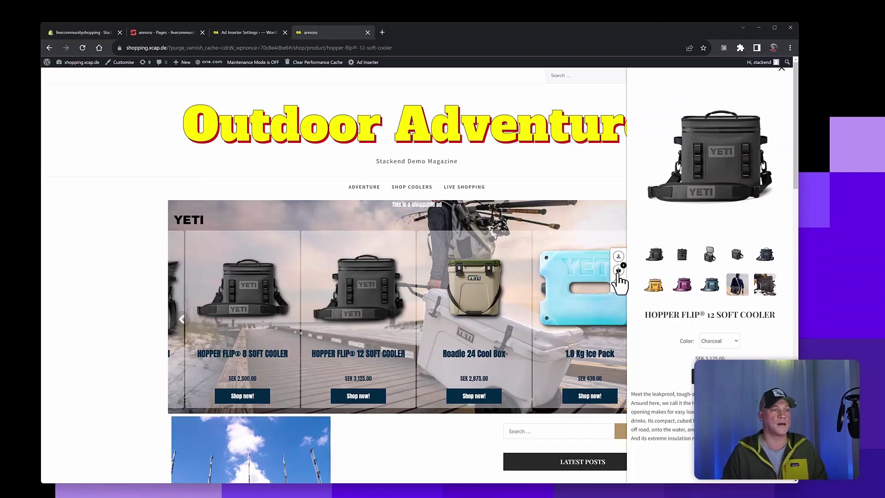
- View the shopping cart and proceed to checkout to inspect the address form's Country/Region choices
click(618, 272)
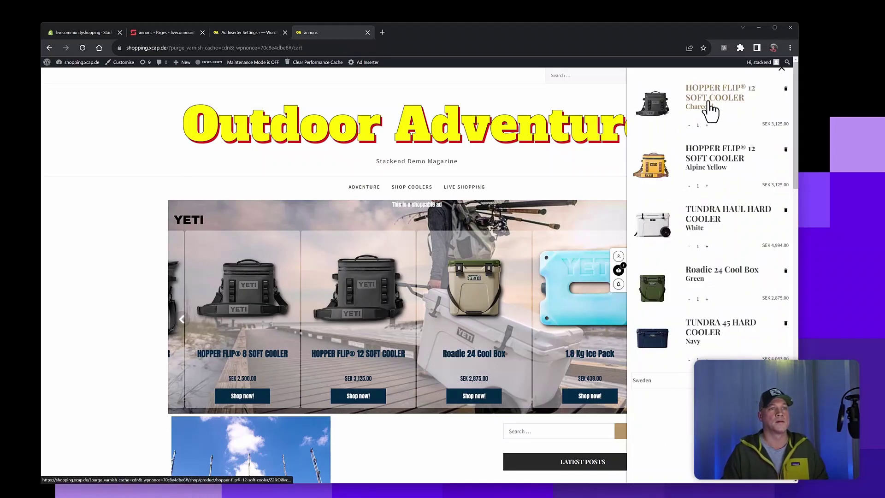
click(747, 410)
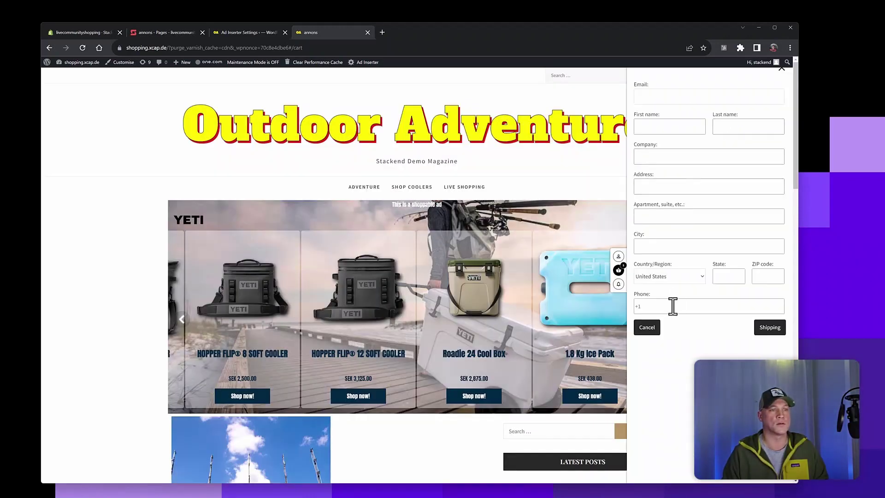
click(690, 280)
click(691, 281)
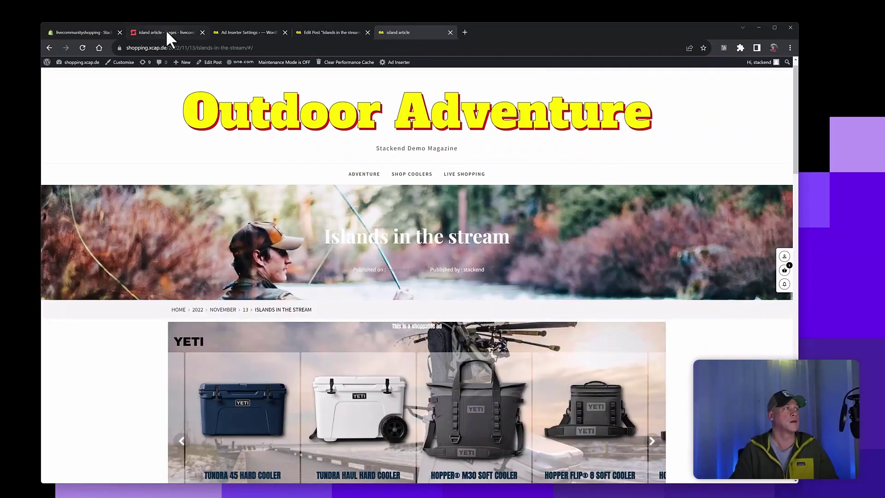
- Switch to Stackend, create a page module named "island article full product" and open it from the pages list
click(167, 33)
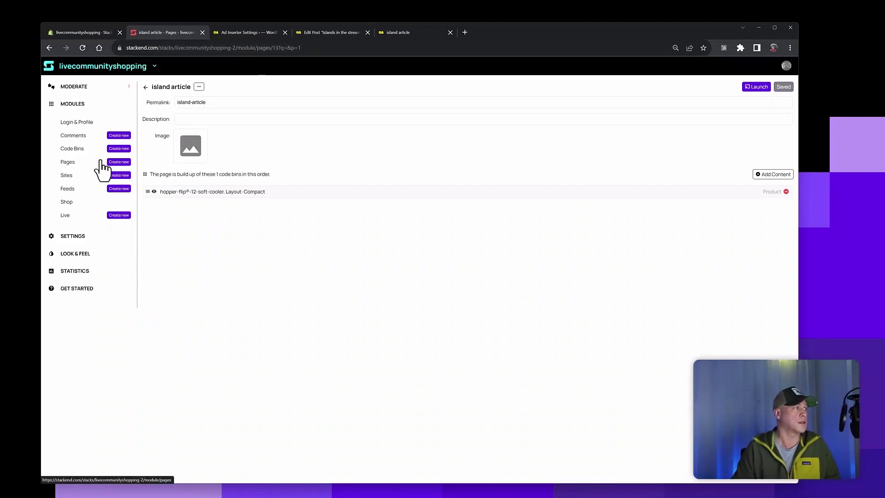
click(118, 162)
text(full product)
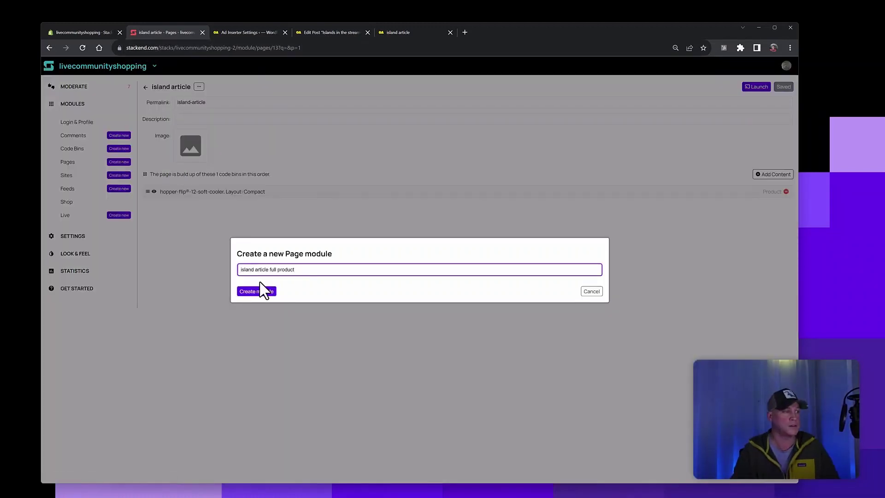
click(262, 292)
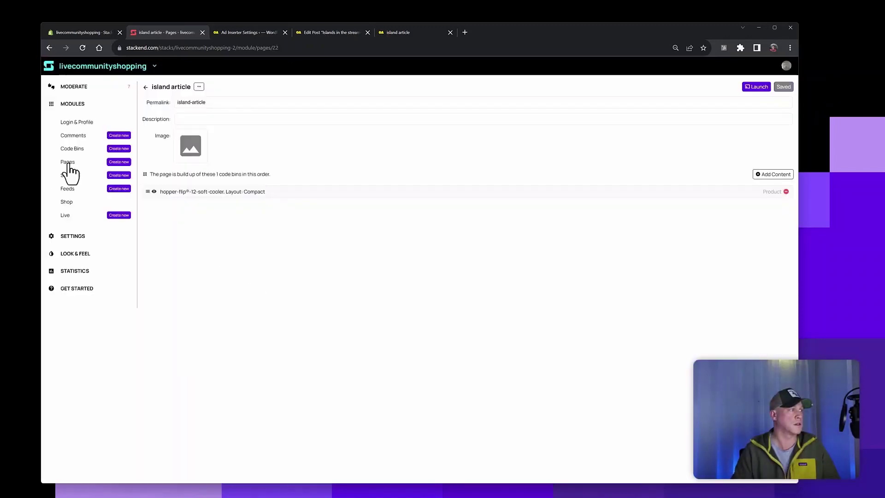
click(67, 162)
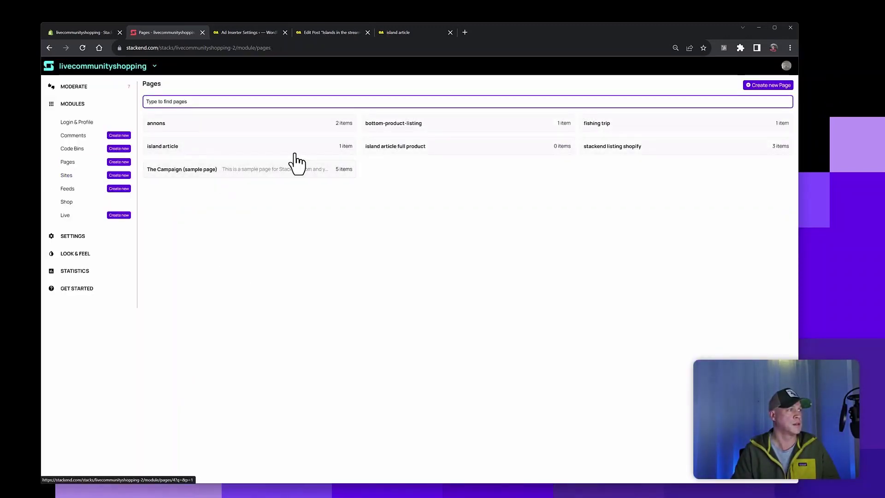
click(514, 150)
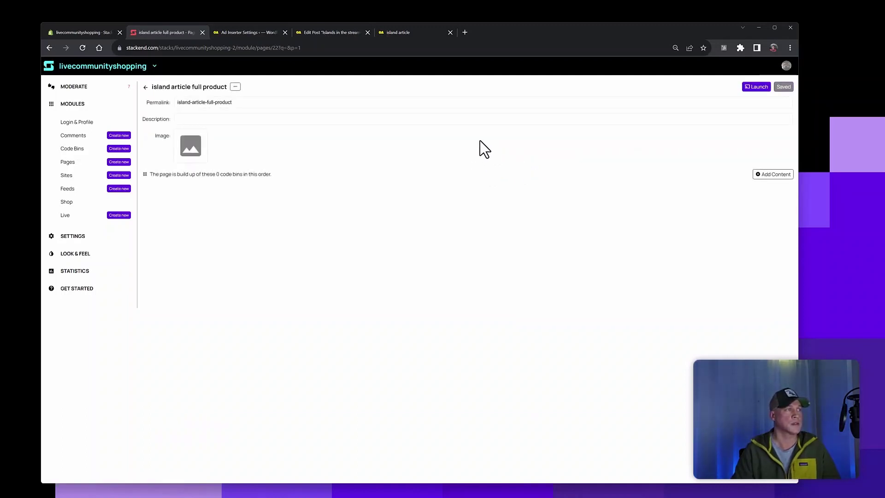
- Start adding shop content of type Product to the page, search for "load" and select LOADOUT GOBOX 30 GEAR CASE
click(787, 174)
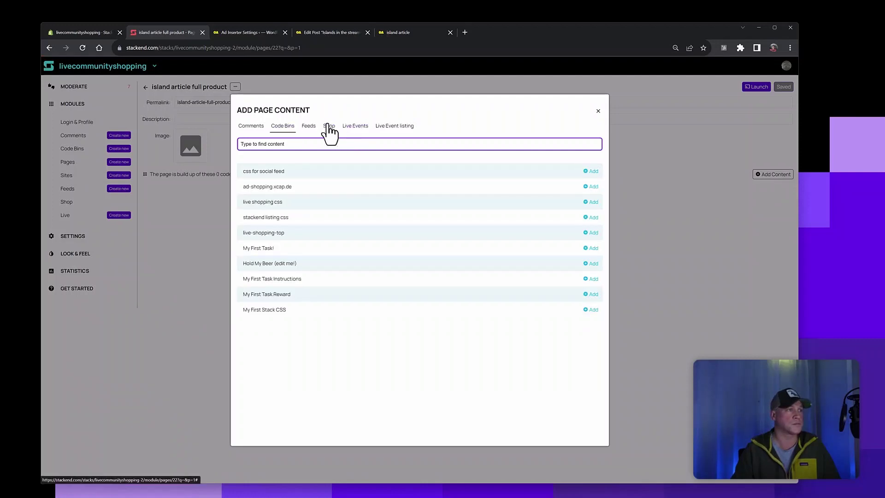
click(329, 128)
click(312, 145)
click(312, 152)
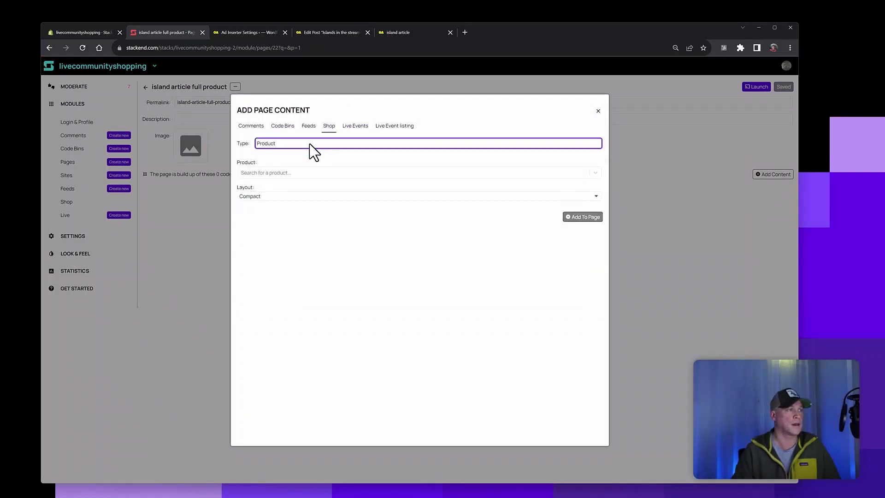
click(295, 174)
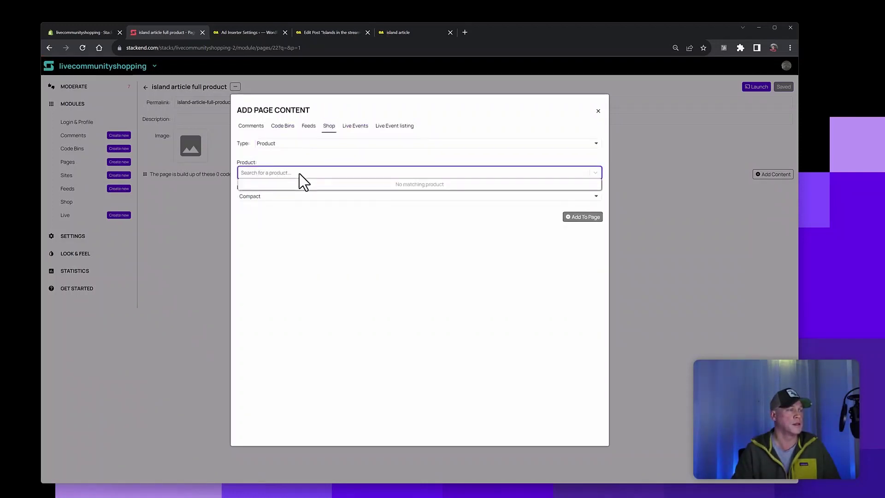
text(load)
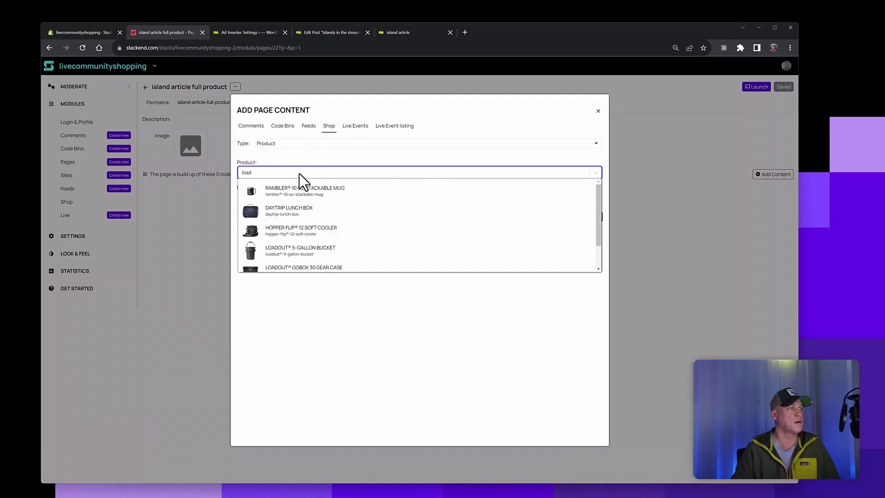
scroll(267, 246, down, 2)
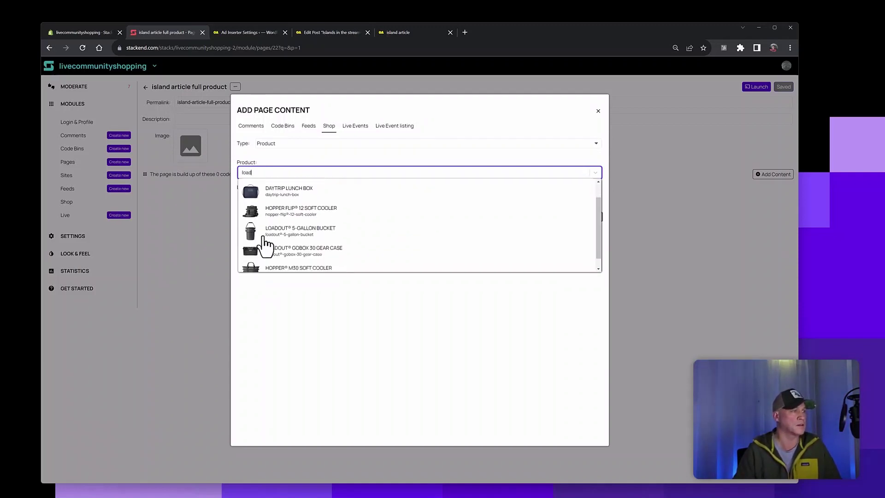
click(250, 236)
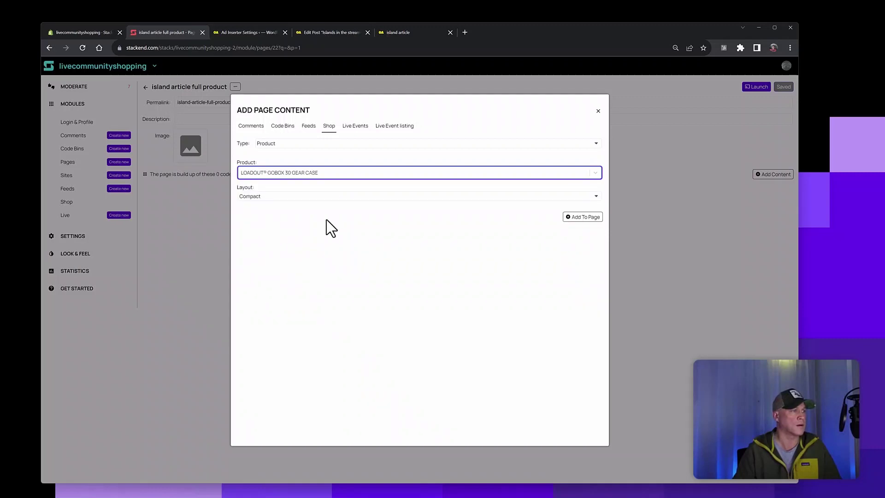
- Set the gear case's layout to Full and add it to the page
click(309, 197)
click(296, 207)
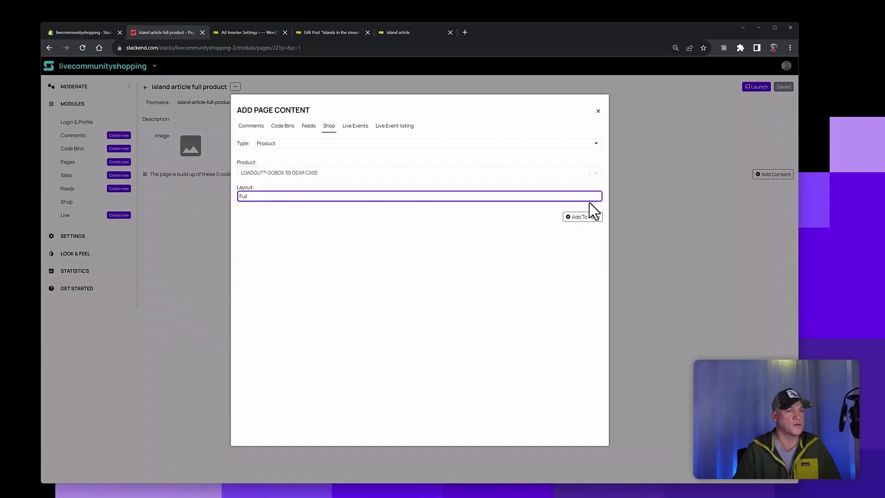
click(585, 217)
click(598, 111)
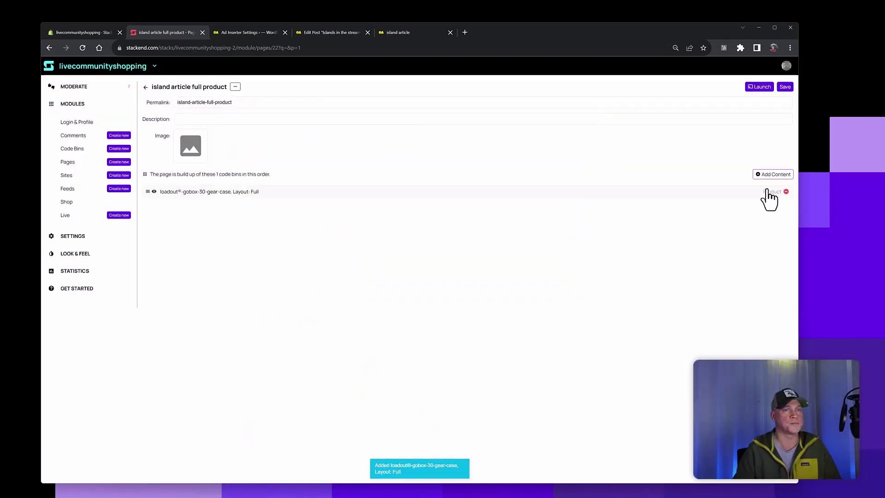
- Save the "island article full product" page and copy its embed div from the launch codes
click(783, 87)
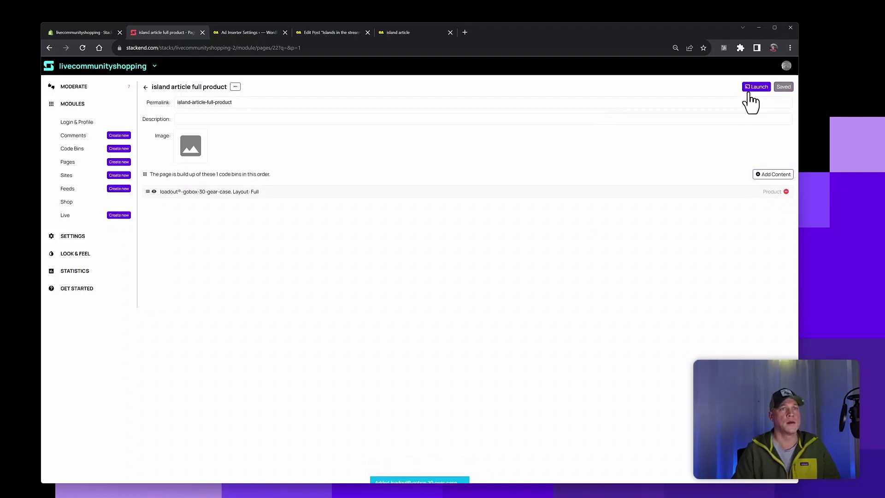
click(757, 87)
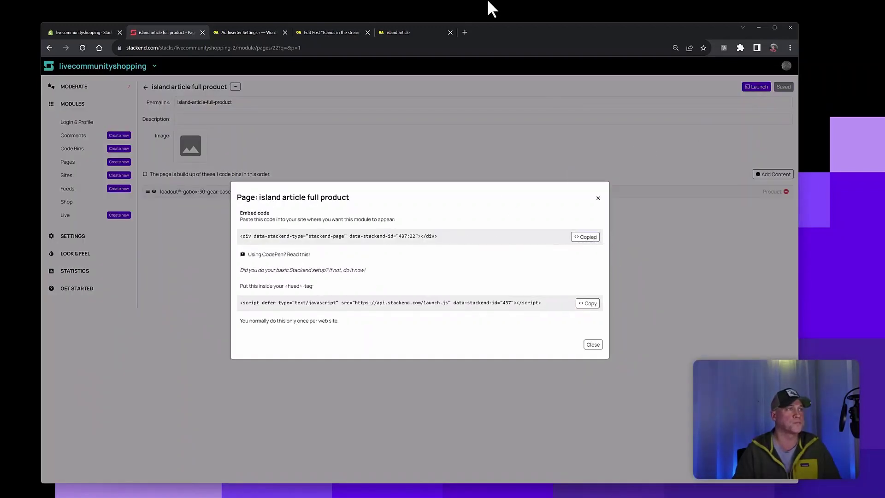
- In the "Islands in the stream" post editor, paste the copied embed div into a new Custom HTML block directly above the quote and update the post
click(314, 31)
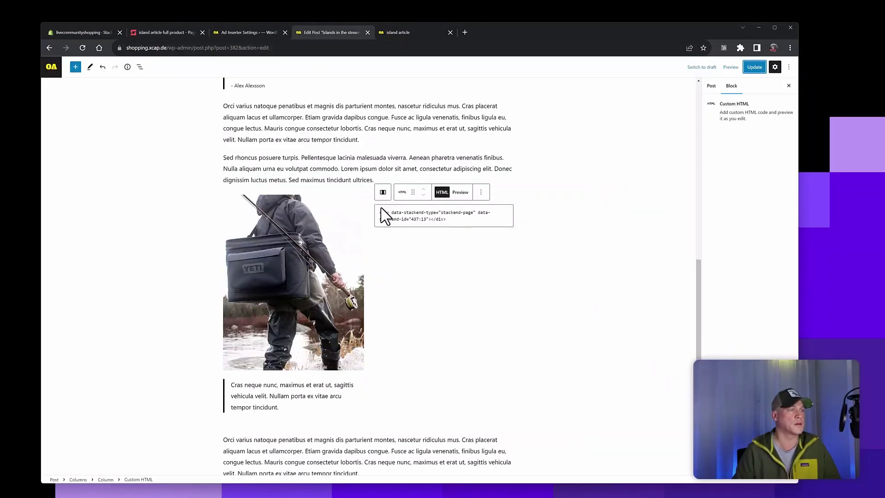
scroll(325, 244, up, 2)
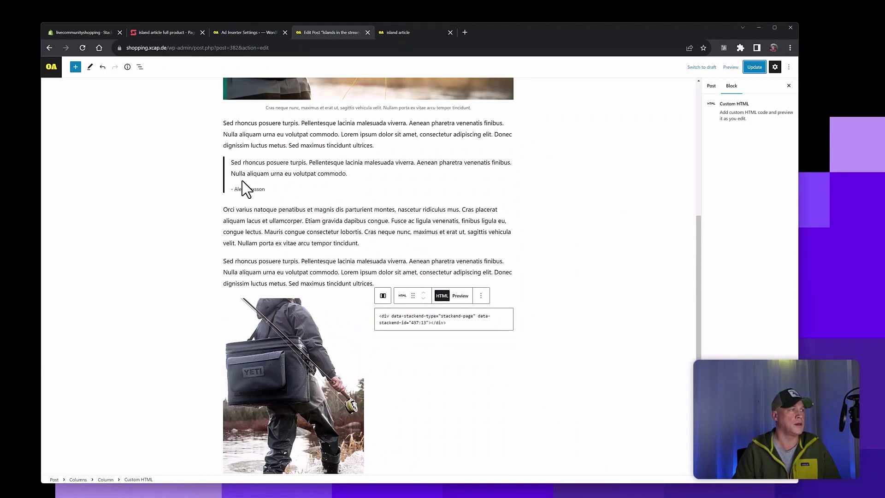
click(421, 149)
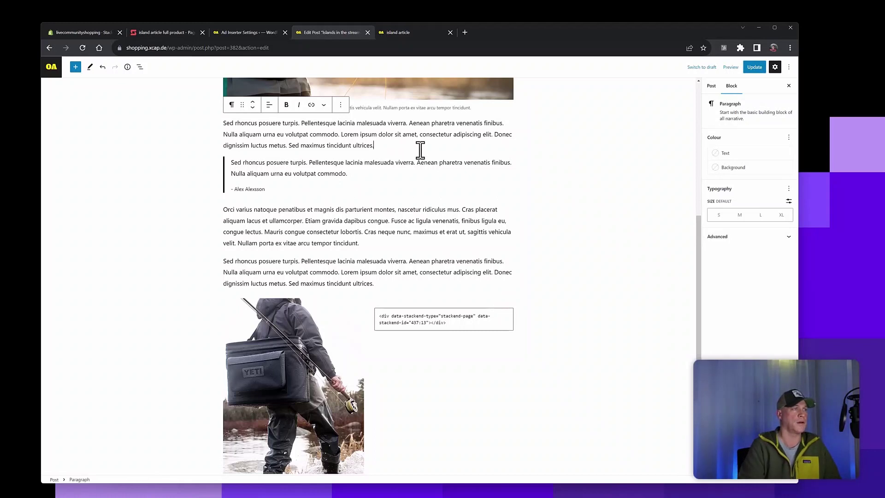
key(Return)
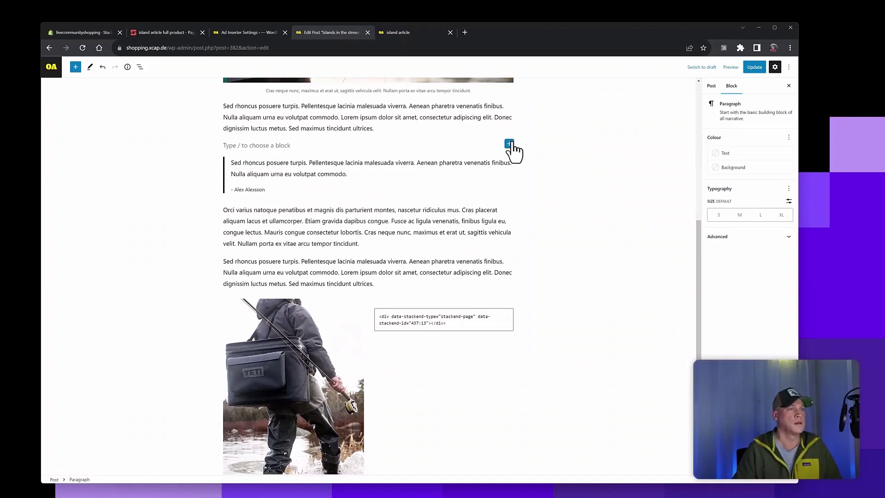
click(510, 144)
click(564, 198)
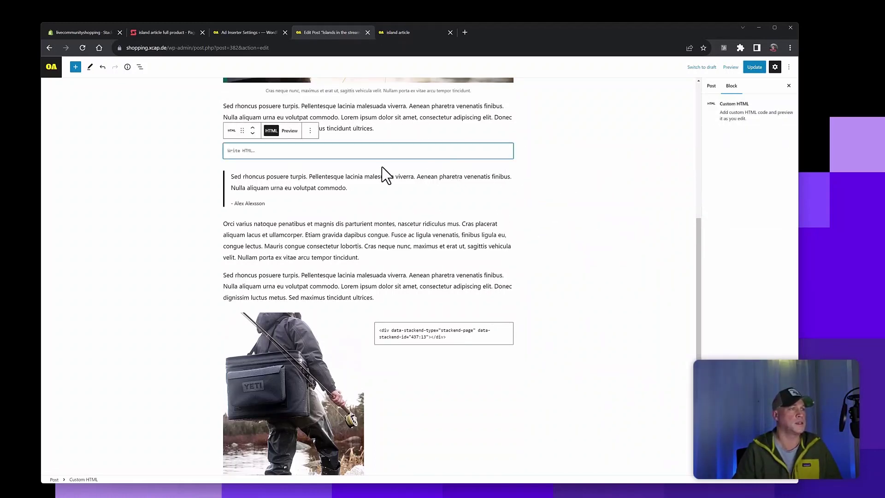
text(<div data-stackend-type="stackend-page" data-stackend-id="437:22"></div>)
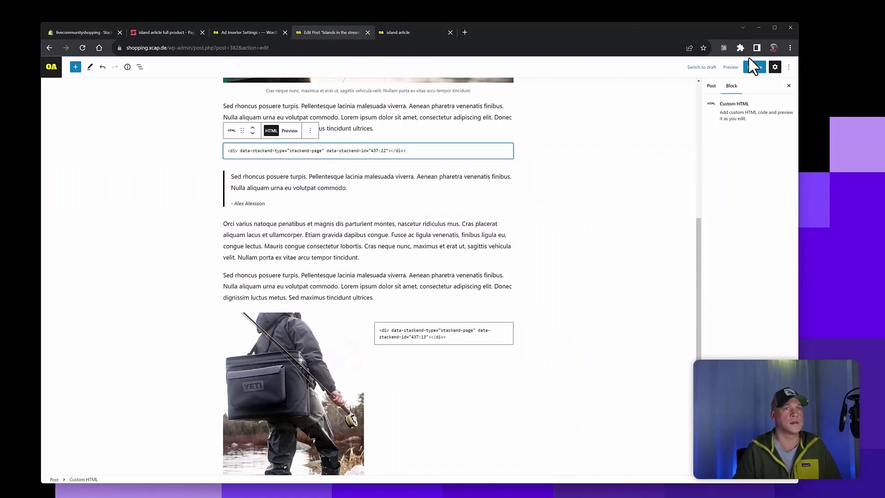
click(752, 65)
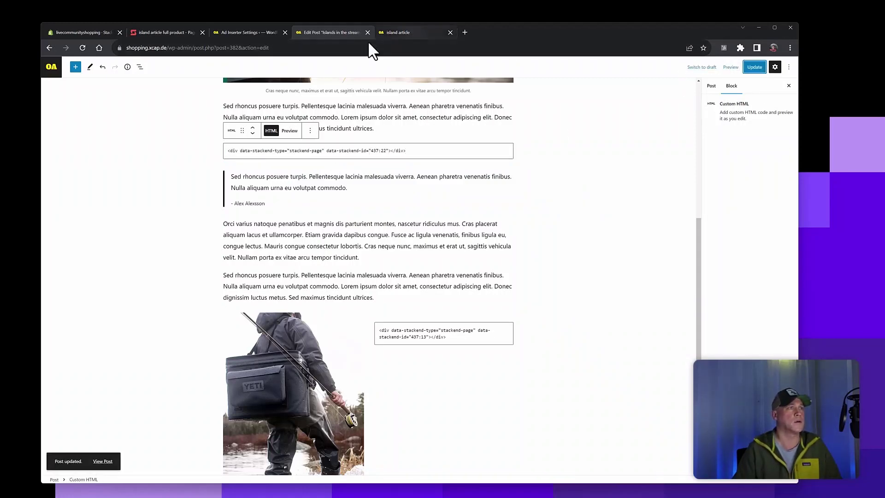
- Reload the published "Islands in the stream" article and examine the embedded full product above the quote
click(383, 34)
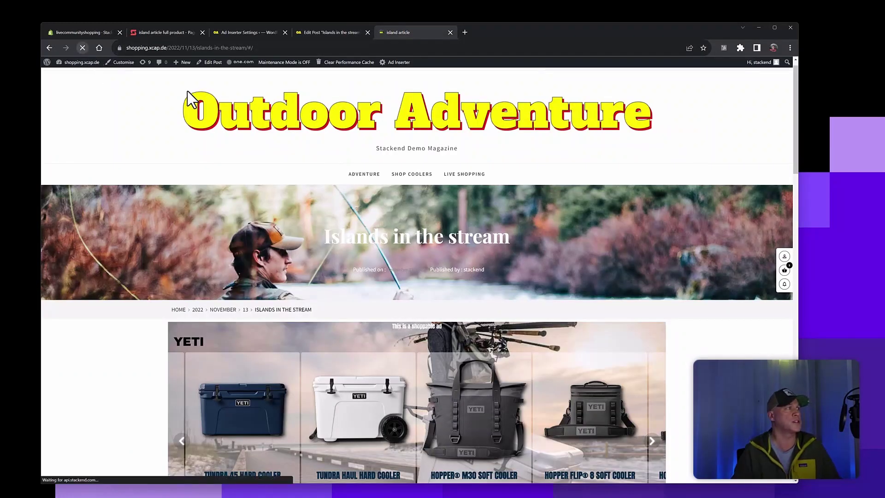
scroll(445, 219, down, 5)
scroll(445, 217, down, 5)
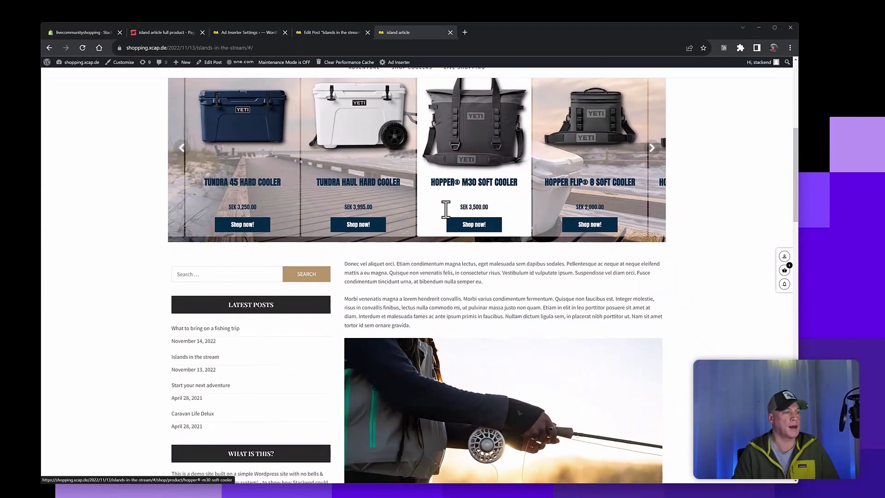
scroll(444, 206, down, 5)
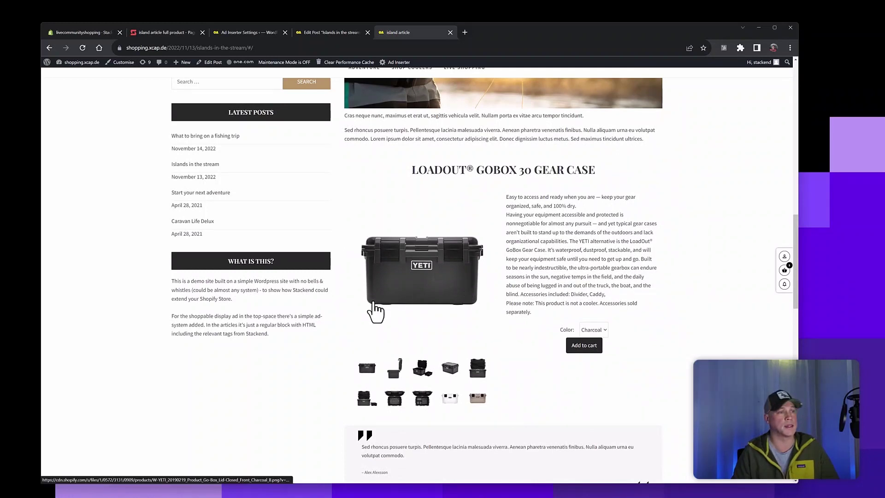
- View several of the LOADOUT GOBOX 30 GEAR CASE product images in the article's embedded gallery
click(396, 370)
click(372, 373)
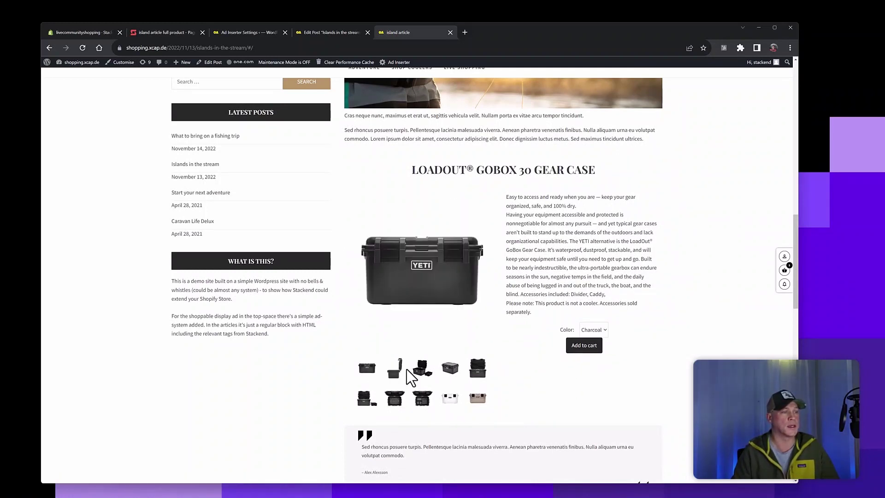
click(422, 371)
click(459, 371)
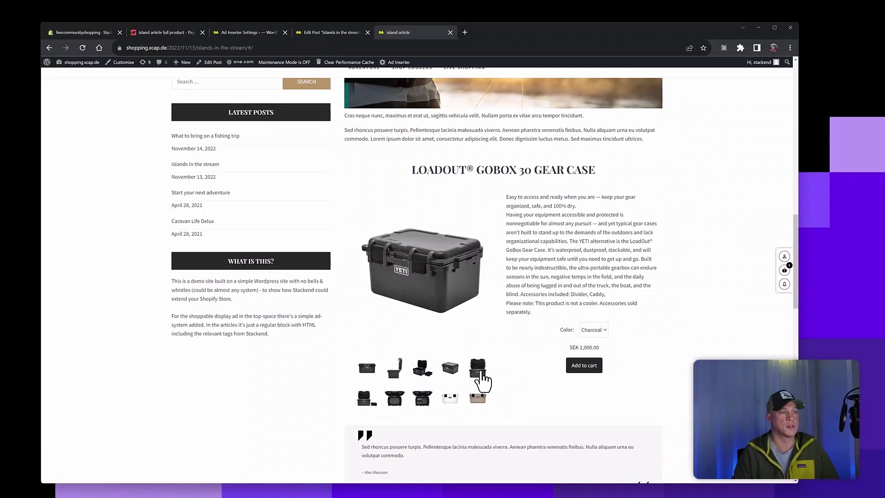
click(482, 374)
click(366, 407)
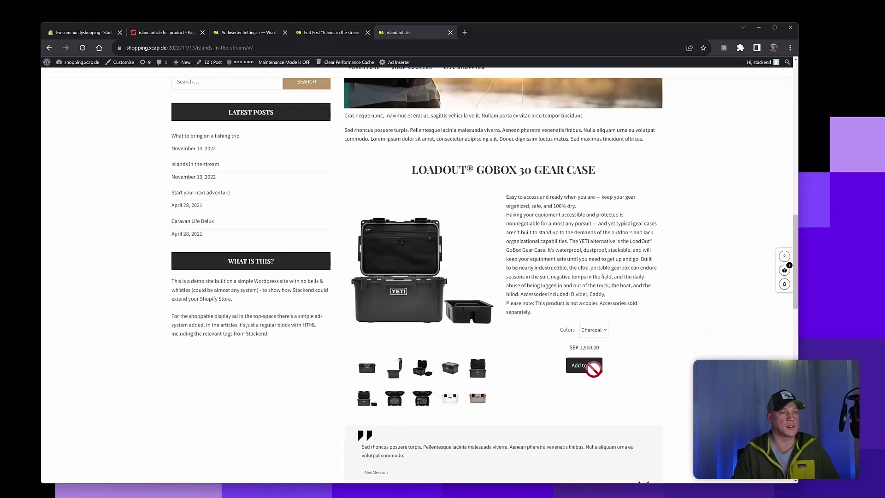